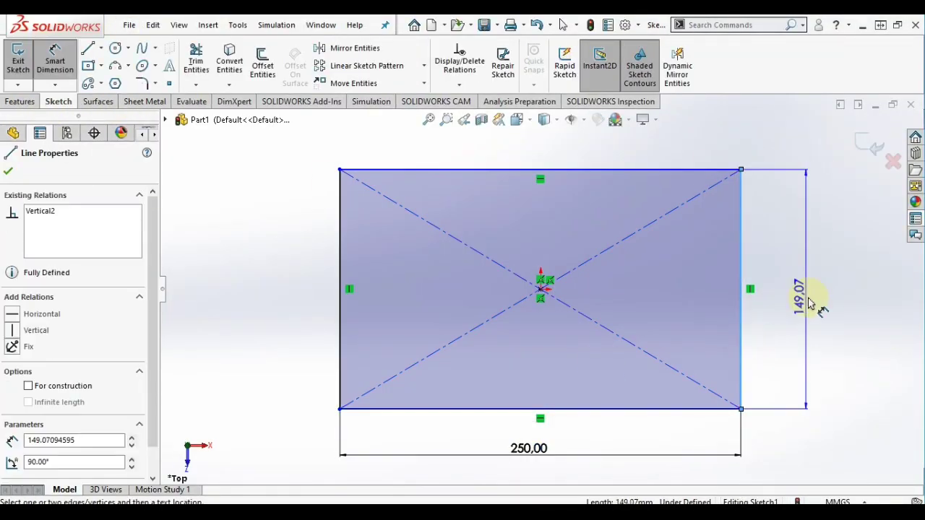
Dimension the rectangle's height and extrude the closed profile 50 mm into a solid block
{"action": "left_click", "coordinate": [813, 303]}
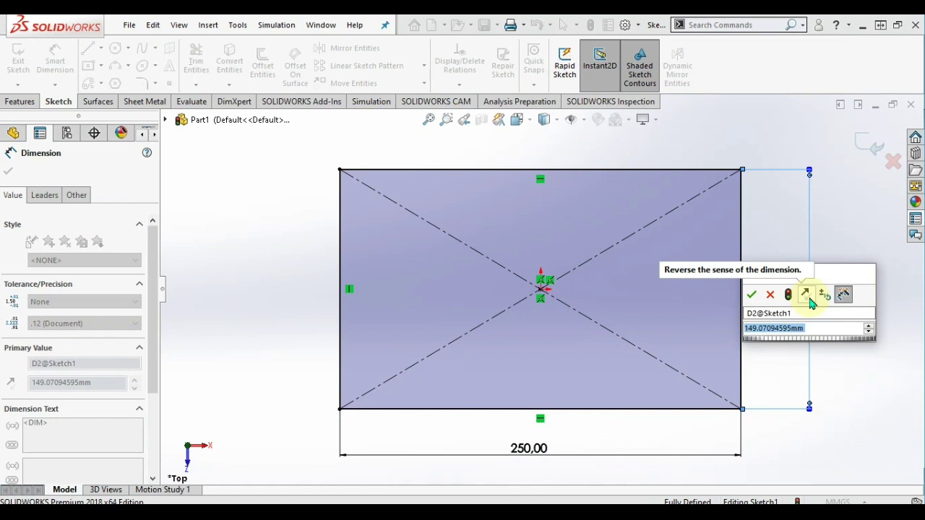
{"action": "key", "text": "Return"}
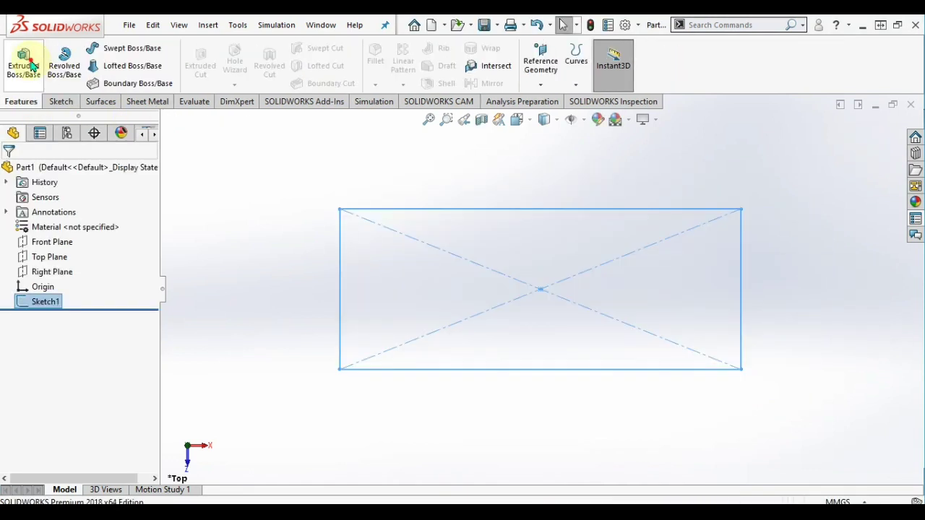
{"action": "left_click", "coordinate": [24, 61]}
{"action": "type", "text": "50"}
{"action": "key", "text": "Return"}
Start a sketch on the block's top face, view it straight on, and draw a center rectangle on its left half
{"action": "left_click", "coordinate": [61, 101]}
{"action": "left_click", "coordinate": [506, 181]}
{"action": "key", "text": "space"}
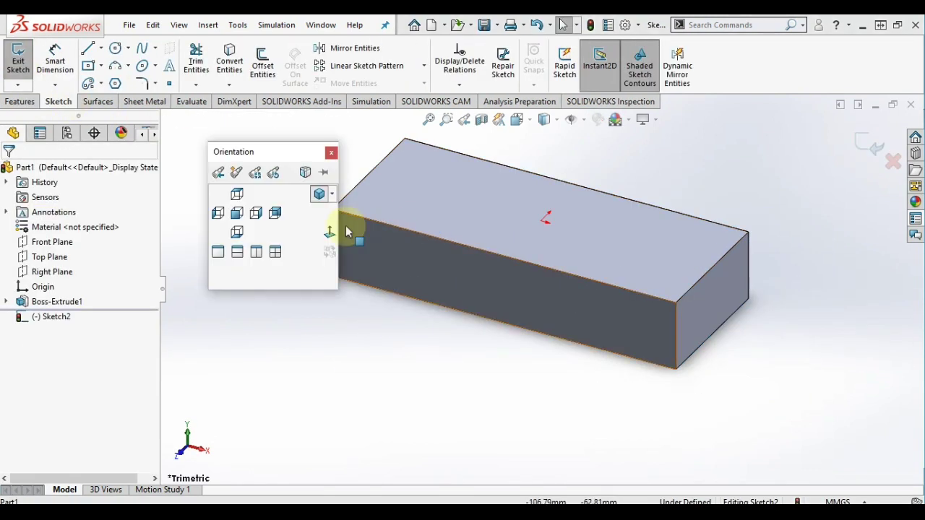
{"action": "left_click", "coordinate": [320, 192]}
{"action": "left_click", "coordinate": [88, 65]}
{"action": "left_click", "coordinate": [540, 289]}
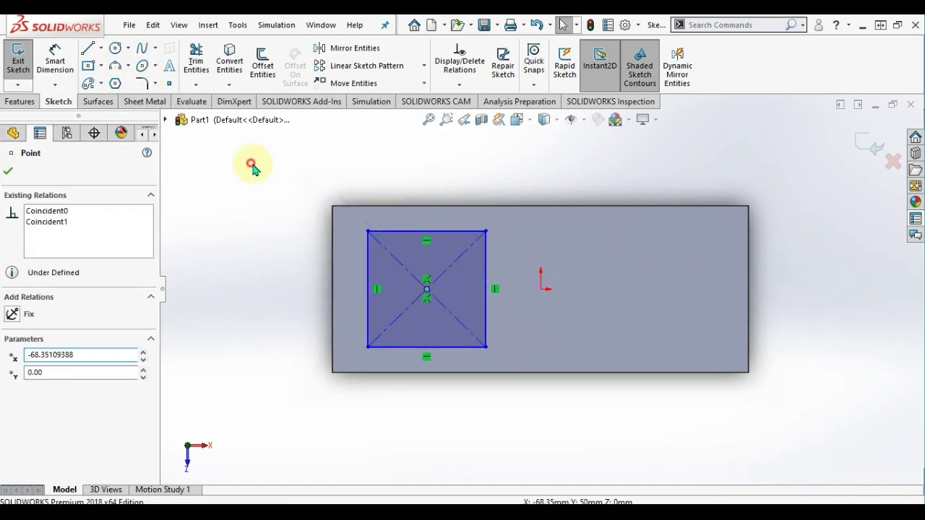
Align the rectangle's center horizontally with the origin and draw a vertical construction line about 72 mm long down from the origin
{"action": "left_click", "coordinate": [426, 289]}
{"action": "left_click", "coordinate": [541, 289], "text": "ctrl"}
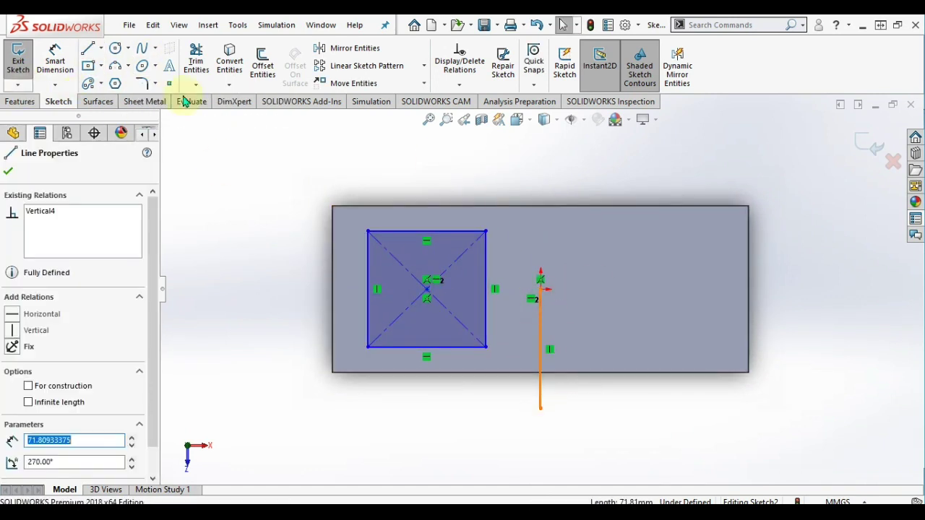
{"action": "right_click", "coordinate": [542, 286]}
{"action": "left_click", "coordinate": [583, 269]}
Dimension the rectangle's left side 20 mm from the block's left edge and its right side 34 mm from the centerline
{"action": "left_click", "coordinate": [368, 231]}
{"action": "left_click", "coordinate": [540, 347]}
{"action": "left_click", "coordinate": [368, 185]}
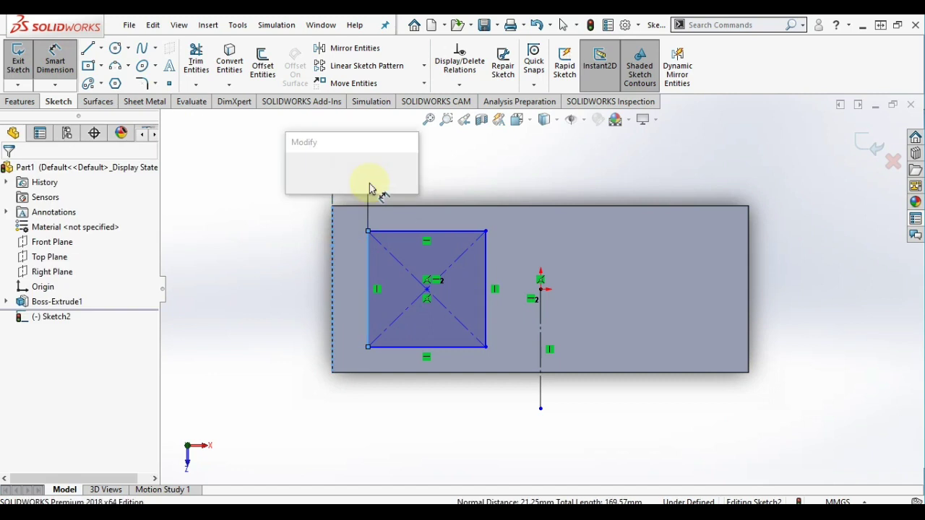
{"action": "type", "text": "20"}
{"action": "key", "text": "Return"}
{"action": "left_click", "coordinate": [541, 295]}
{"action": "left_click", "coordinate": [484, 290]}
{"action": "left_click", "coordinate": [515, 173]}
{"action": "type", "text": "34"}
{"action": "key", "text": "Return"}
Dimension the rectangle's upper side 20 mm from the block's upper edge
{"action": "left_click", "coordinate": [408, 208]}
{"action": "left_click", "coordinate": [392, 231]}
{"action": "left_click", "coordinate": [299, 217]}
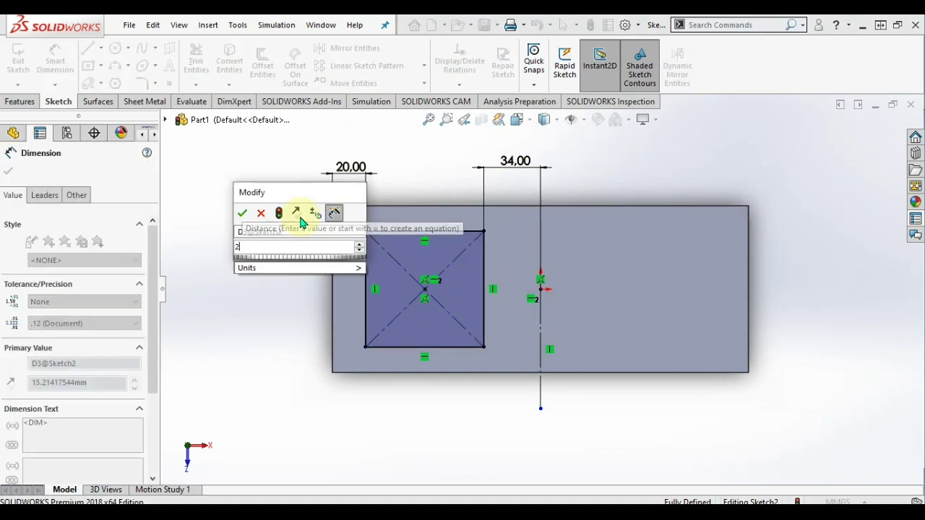
{"action": "type", "text": "20"}
{"action": "key", "text": "Return"}
Round all four corners of the rectangle with 10 mm sketch fillets
{"action": "left_click", "coordinate": [142, 83]}
{"action": "left_click", "coordinate": [365, 240]}
{"action": "left_click", "coordinate": [365, 338]}
{"action": "left_click", "coordinate": [484, 338]}
{"action": "left_click", "coordinate": [483, 239]}
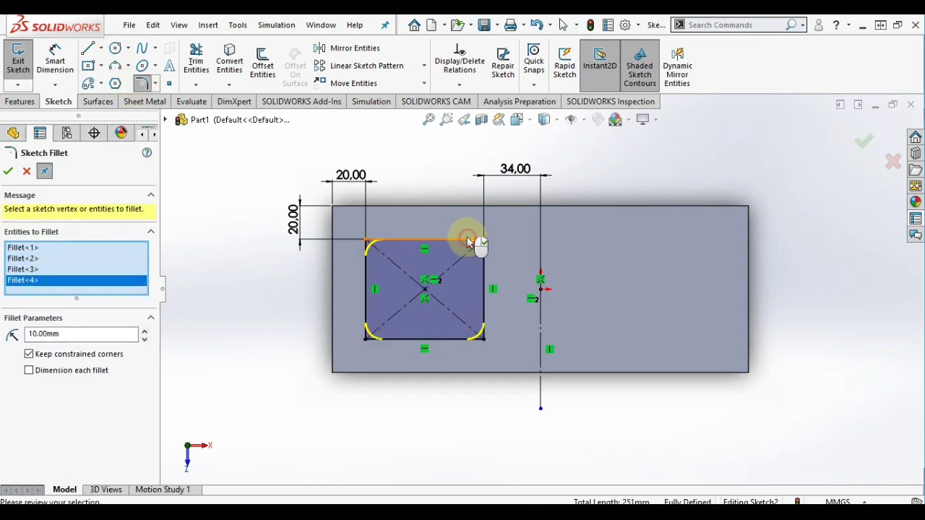
{"action": "left_click", "coordinate": [8, 171]}
Mirror the rounded rectangle about the vertical centerline onto the right half of the face
{"action": "left_click", "coordinate": [346, 48]}
{"action": "left_click_drag", "start_coordinate": [347, 357], "coordinate": [512, 223]}
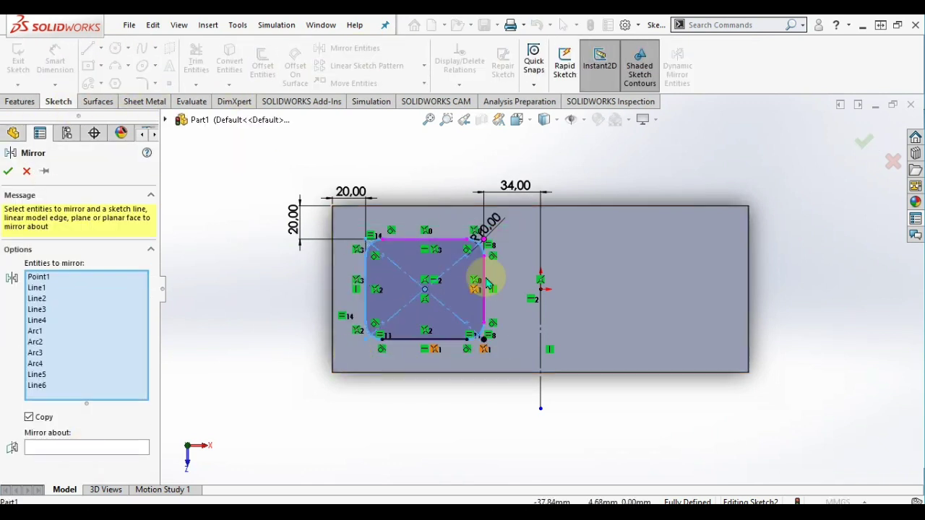
{"action": "left_click", "coordinate": [96, 447]}
{"action": "left_click", "coordinate": [541, 318]}
{"action": "right_click", "coordinate": [413, 320]}
Extrude both rounded rectangles upward as raised bosses on the block
{"action": "middle_click_drag", "start_coordinate": [380, 139], "coordinate": [527, 244]}
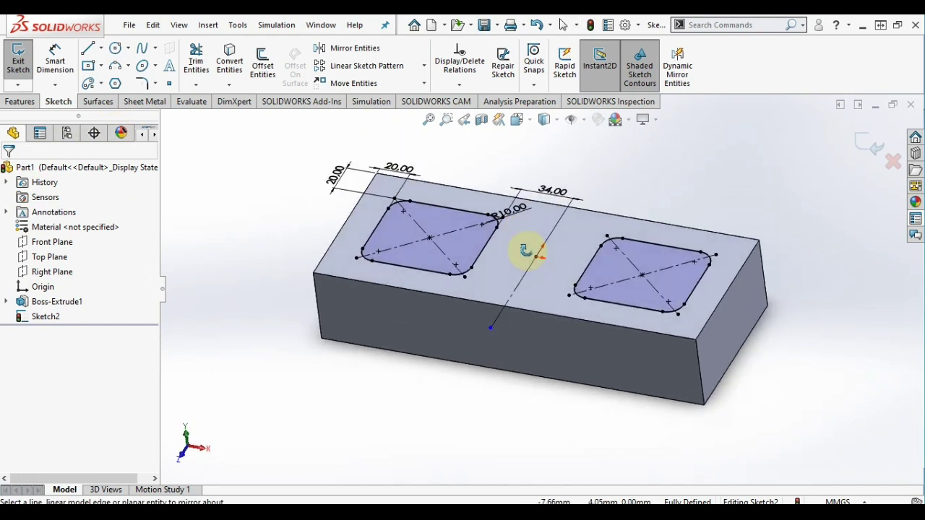
{"action": "key", "text": "e"}
{"action": "key", "text": "Return"}
Start a sketch on the block's upper surface and place two points near its left corners
{"action": "mouse_move", "coordinate": [402, 149]}
{"action": "middle_mouse_down"}
{"action": "mouse_move", "coordinate": [306, 268]}
{"action": "mouse_move", "coordinate": [330, 310]}
{"action": "mouse_move", "coordinate": [522, 266]}
{"action": "middle_mouse_up"}
{"action": "left_click", "coordinate": [521, 266]}
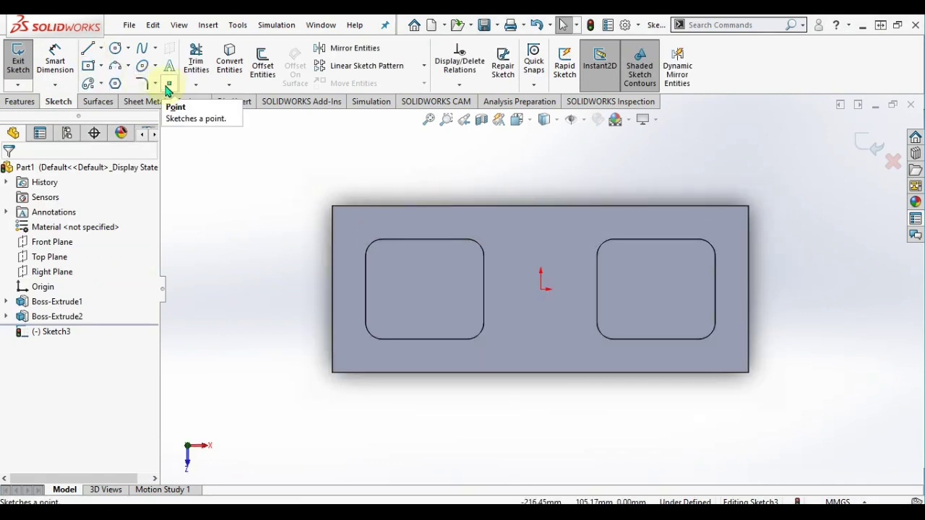
{"action": "left_click", "coordinate": [168, 84]}
{"action": "left_click", "coordinate": [355, 224]}
{"action": "left_click", "coordinate": [355, 351]}
Draw a vertical centerline from the origin to beyond the block's upper edge
{"action": "key", "text": "l"}
{"action": "left_click", "coordinate": [541, 289]}
{"action": "left_click", "coordinate": [540, 157]}
{"action": "key", "text": "Escape"}
Dimension the points 10 mm from the block's upper and lower edges, and the upper point 12 mm from the left edge
{"action": "key", "text": "d"}
{"action": "left_click", "coordinate": [374, 214]}
{"action": "left_click", "coordinate": [355, 225]}
{"action": "left_click", "coordinate": [280, 194]}
{"action": "key", "text": "Return"}
{"action": "left_click", "coordinate": [355, 351]}
{"action": "left_click", "coordinate": [296, 362]}
{"action": "left_click", "coordinate": [345, 162]}
{"action": "key", "text": "Return"}
{"action": "key", "text": "Escape"}
Add a Vertical relation between the two sketch points and close the sketch
{"action": "left_click", "coordinate": [354, 225]}
{"action": "left_click", "coordinate": [355, 351], "text": "ctrl"}
{"action": "left_click", "coordinate": [29, 405]}
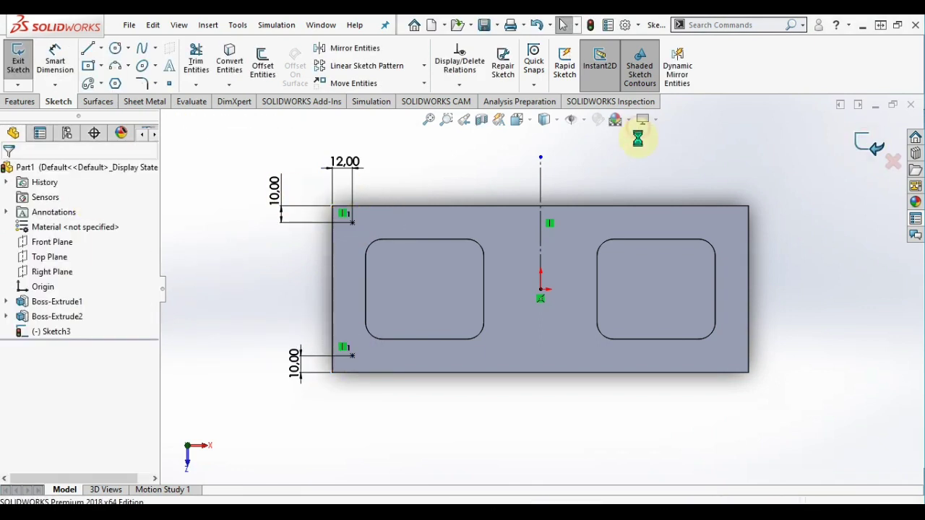
{"action": "left_click", "coordinate": [871, 145]}
Start ISO dowel holes with the Hole Wizard and position them on the two sketched points in isometric view
{"action": "key", "text": "ctrl+7"}
{"action": "left_click", "coordinate": [92, 309]}
{"action": "left_click", "coordinate": [83, 195]}
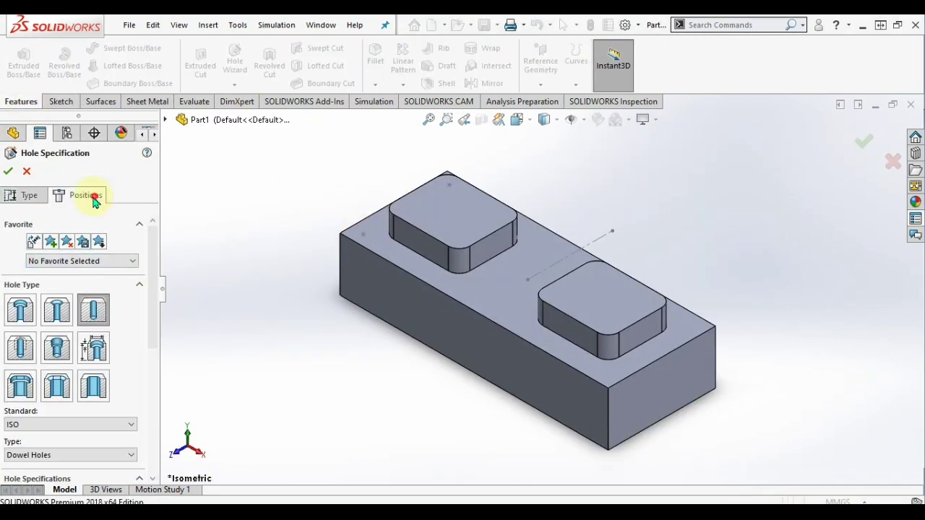
{"action": "left_click", "coordinate": [450, 185]}
{"action": "left_click", "coordinate": [364, 235]}
Set the dowel hole size to Ø10.0 with Clearance fit and create the holes
{"action": "left_click", "coordinate": [29, 195]}
{"action": "left_click_drag", "start_coordinate": [156, 298], "coordinate": [154, 354]}
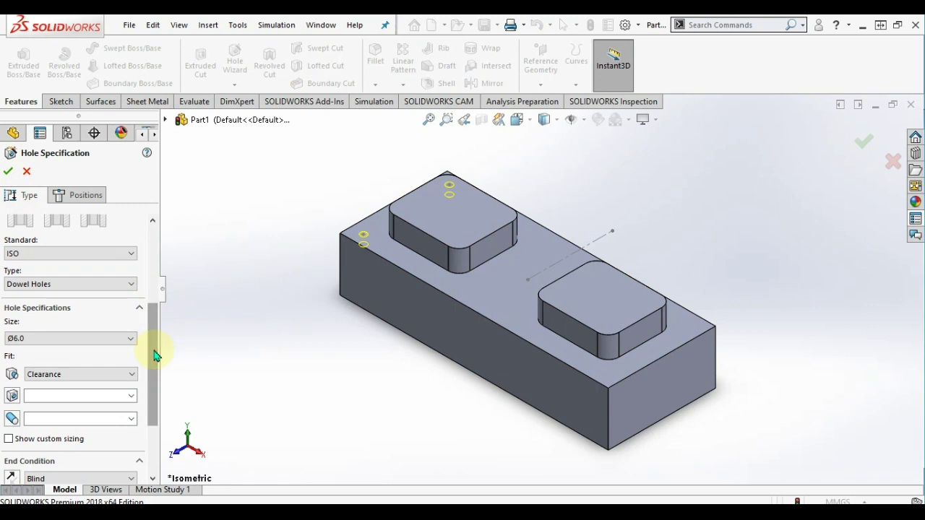
{"action": "left_click", "coordinate": [130, 339]}
{"action": "left_click", "coordinate": [91, 415]}
{"action": "left_click", "coordinate": [8, 171]}
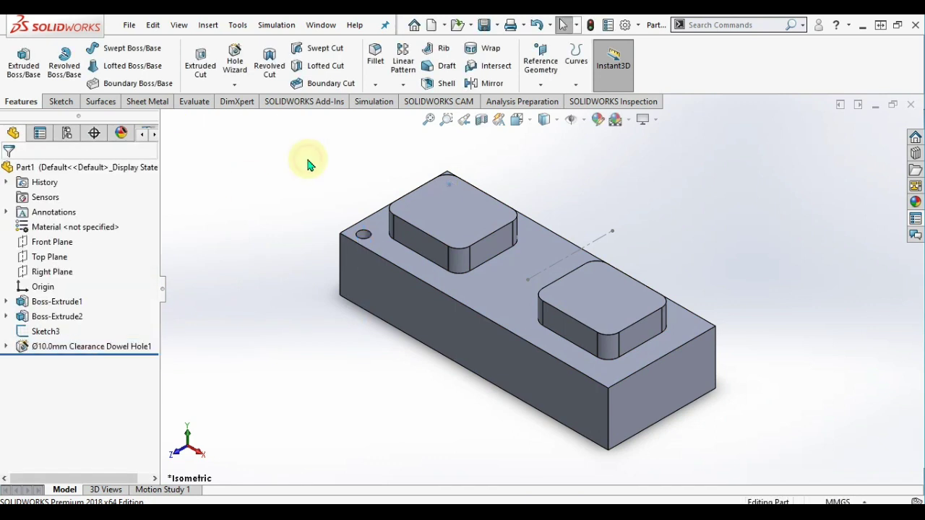
{"action": "left_click", "coordinate": [492, 84]}
{"action": "left_click", "coordinate": [368, 241]}
{"action": "middle_click_drag", "start_coordinate": [368, 242], "coordinate": [313, 367]}
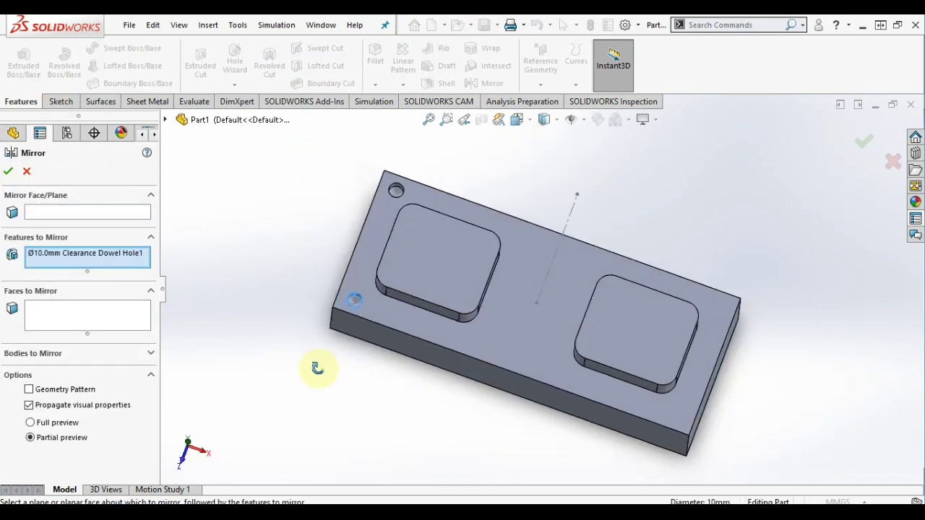
{"action": "left_click", "coordinate": [81, 326]}
{"action": "left_click", "coordinate": [149, 353]}
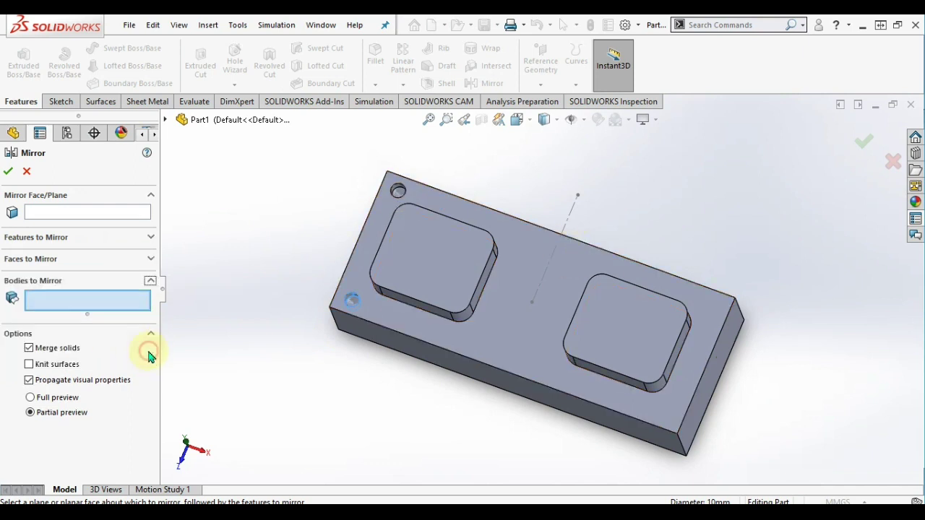
{"action": "key", "text": "Escape"}
{"action": "middle_click_drag", "start_coordinate": [367, 181], "coordinate": [470, 165]}
{"action": "left_click", "coordinate": [492, 83]}
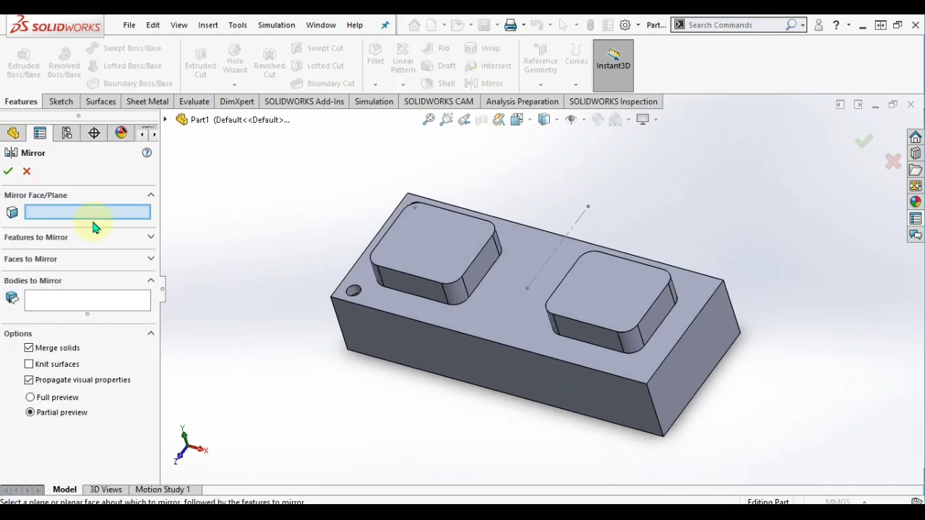
{"action": "left_click", "coordinate": [87, 256]}
{"action": "left_click", "coordinate": [349, 291]}
{"action": "middle_click_drag", "start_coordinate": [349, 292], "coordinate": [424, 181]}
{"action": "key", "text": "Escape"}
Edit the hole-point sketch and mirror its two points about the centerline to the block's right end
{"action": "left_click", "coordinate": [43, 345]}
{"action": "left_click", "coordinate": [58, 293]}
{"action": "left_click", "coordinate": [350, 47]}
{"action": "left_click", "coordinate": [427, 177]}
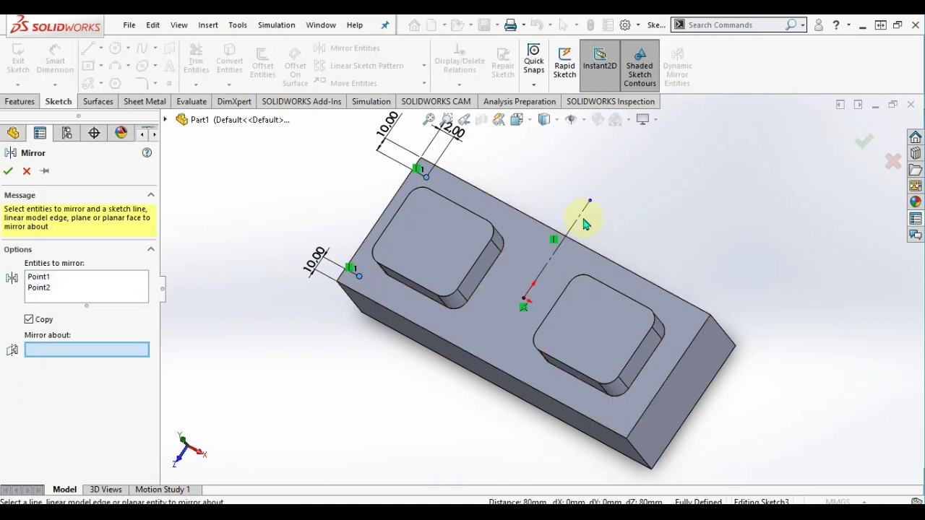
{"action": "left_click", "coordinate": [863, 141]}
Edit the dowel hole feature's positions and add two more holes at the mirrored points
{"action": "left_click", "coordinate": [427, 178]}
{"action": "left_click", "coordinate": [458, 118]}
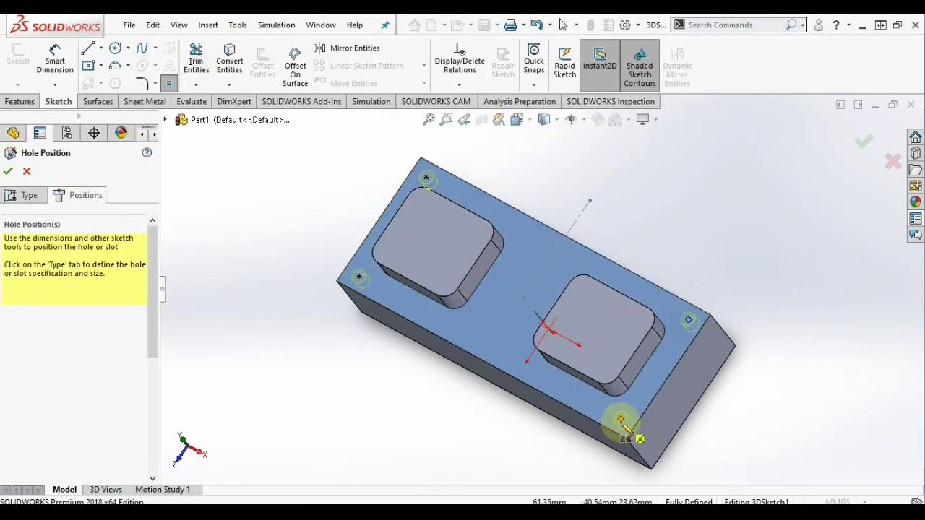
{"action": "key", "text": "Return"}
{"action": "mouse_move", "coordinate": [301, 201]}
{"action": "middle_mouse_down"}
{"action": "mouse_move", "coordinate": [307, 173]}
{"action": "mouse_move", "coordinate": [316, 202]}
{"action": "middle_mouse_up"}
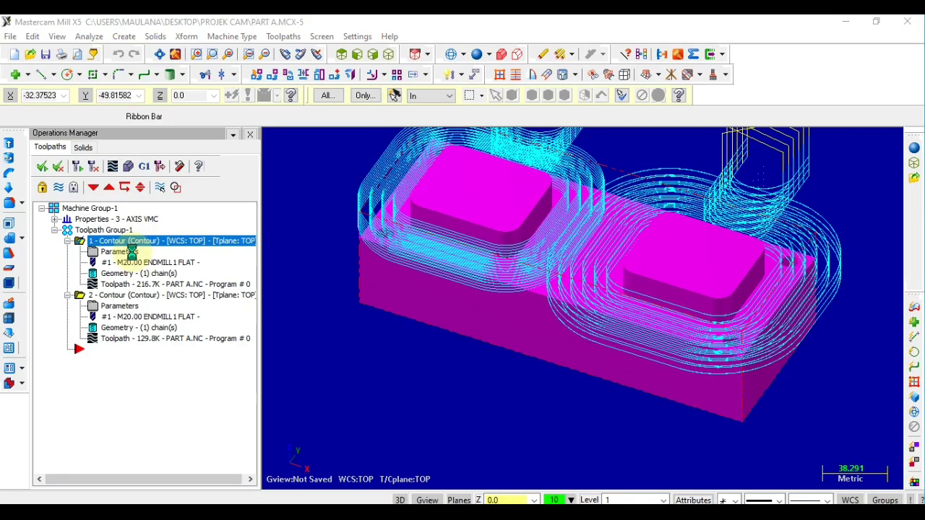
Switch to Mastercam and set the depth cut step of the first Contour toolpath to 5
{"action": "left_click", "coordinate": [130, 253]}
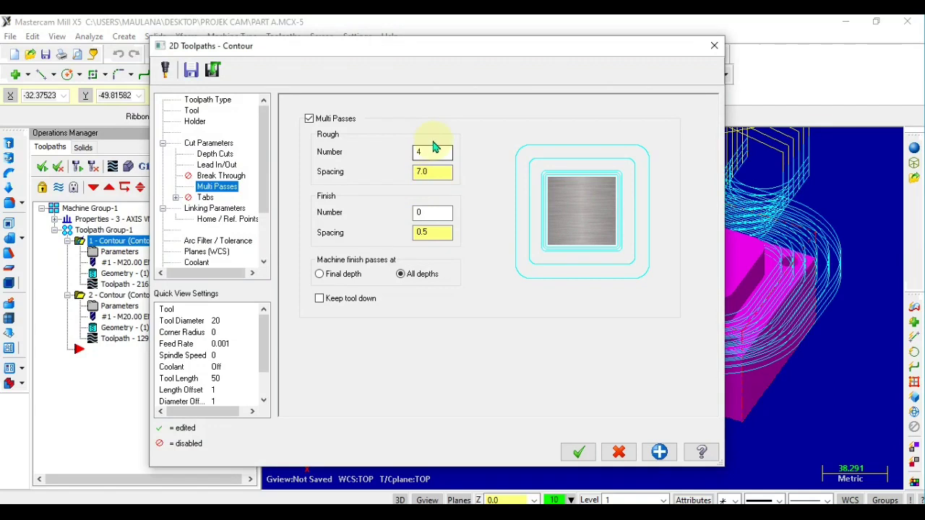
{"action": "left_click", "coordinate": [225, 158]}
{"action": "double_click", "coordinate": [426, 165]}
{"action": "type", "text": "5"}
{"action": "left_click", "coordinate": [579, 451]}
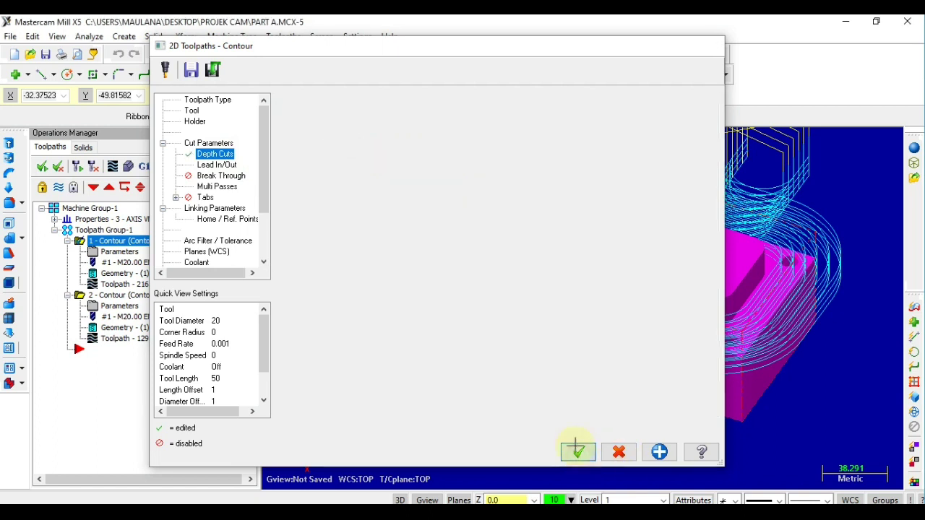
Regenerate the first Contour toolpath with its changed depth cuts
{"action": "left_click", "coordinate": [77, 166]}
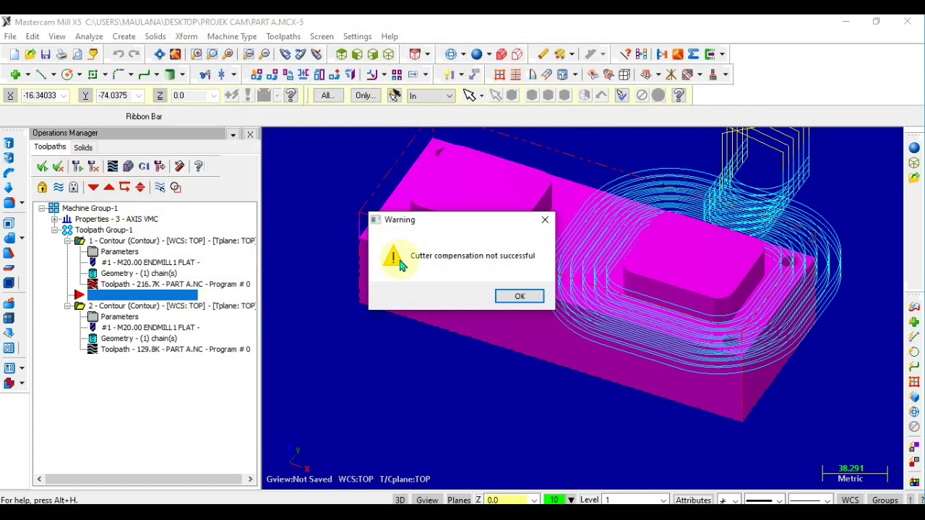
{"action": "left_click", "coordinate": [495, 297]}
{"action": "left_click", "coordinate": [500, 296]}
{"action": "left_click", "coordinate": [498, 299]}
{"action": "left_click", "coordinate": [499, 298]}
{"action": "left_click", "coordinate": [503, 296]}
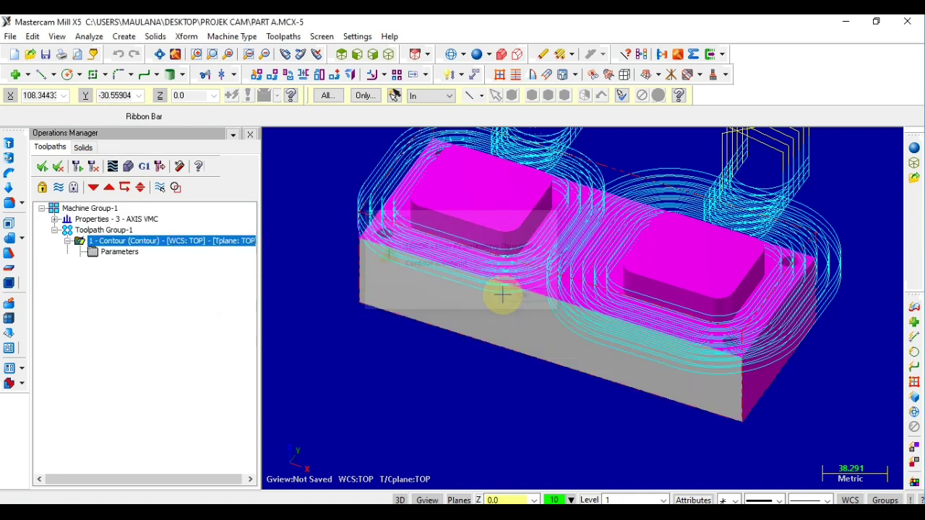
Verify the first Contour operation by simulating its machining at a faster playback speed, then close the simulation
{"action": "left_click", "coordinate": [129, 166]}
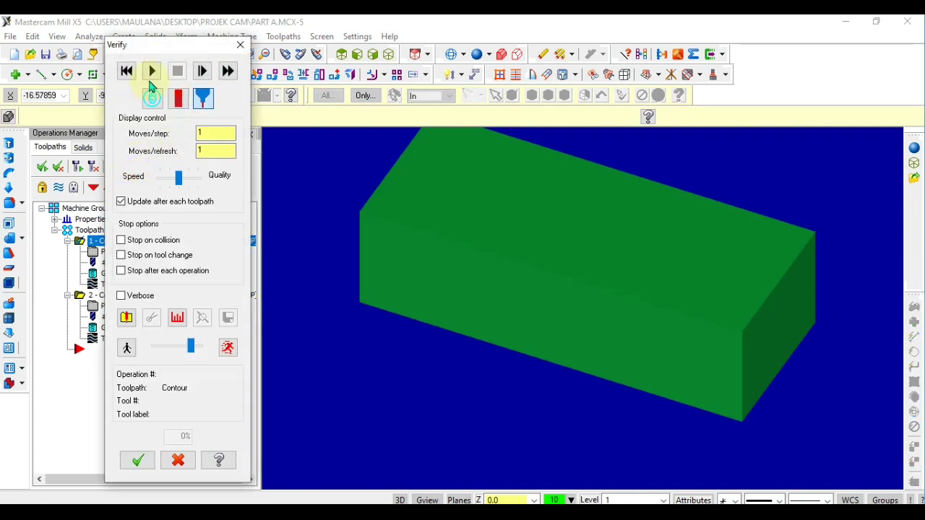
{"action": "left_click", "coordinate": [149, 70]}
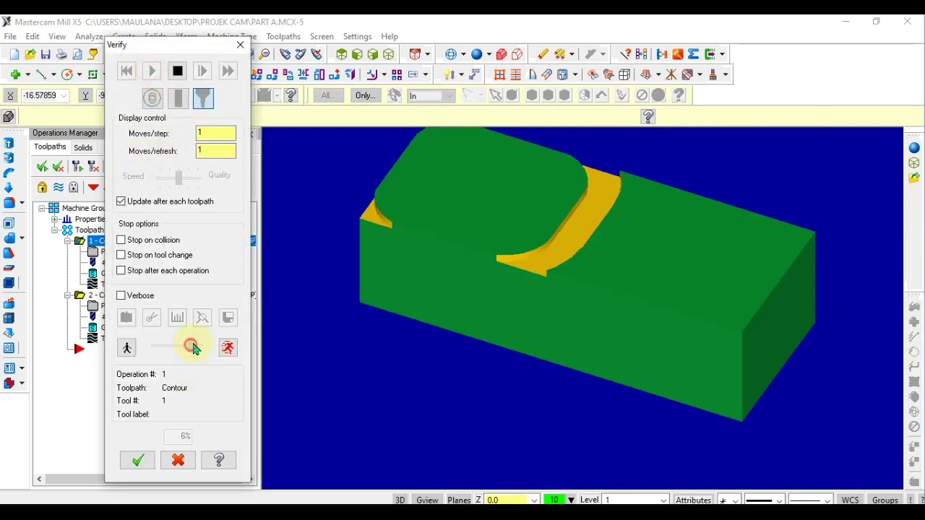
{"action": "left_click_drag", "start_coordinate": [192, 346], "coordinate": [200, 347]}
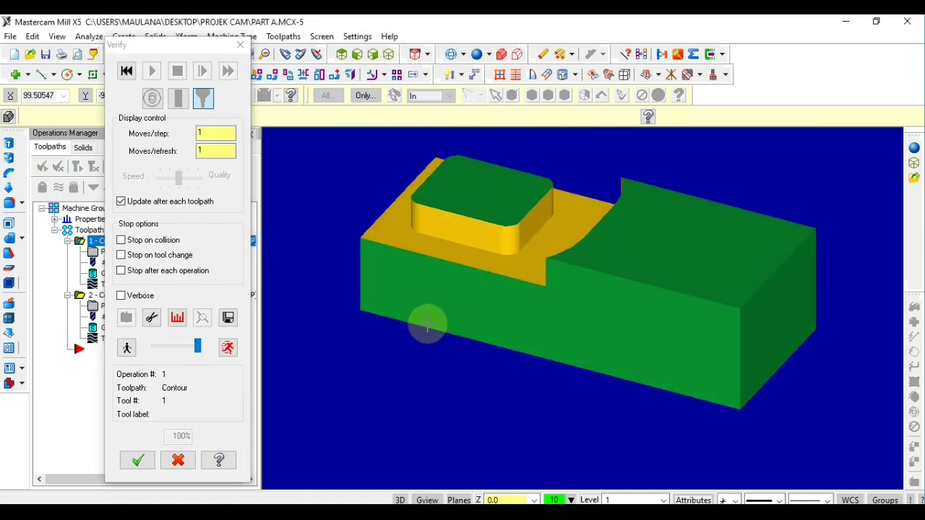
{"action": "left_click", "coordinate": [240, 44]}
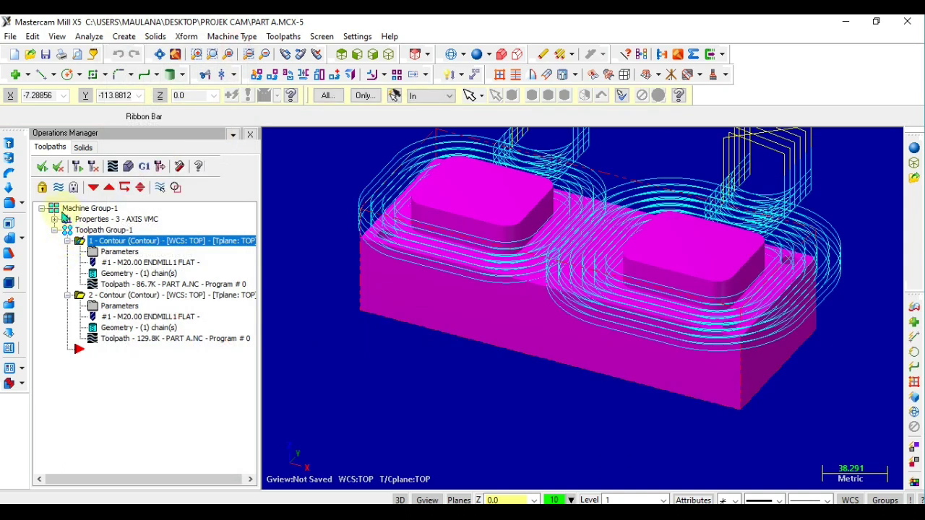
Select Machine Group-1 and run the machining simulation of both contour operations
{"action": "left_click", "coordinate": [61, 209]}
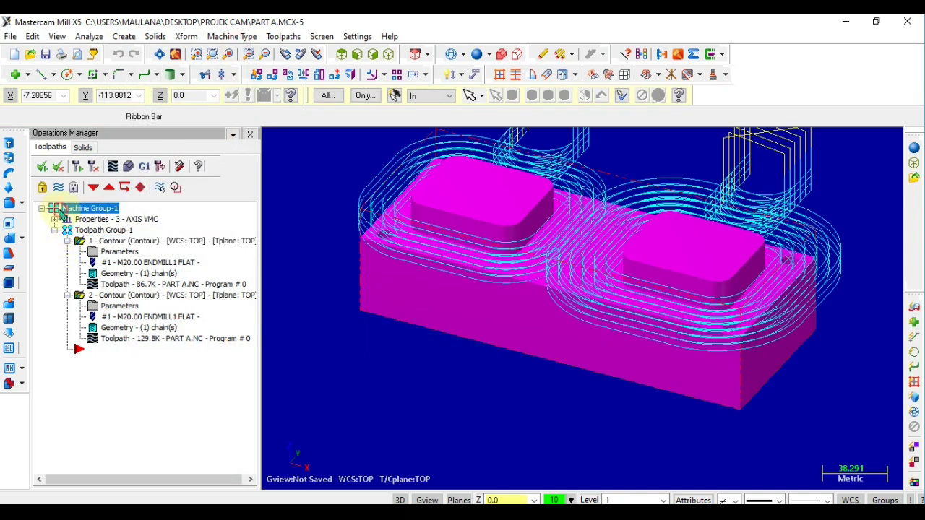
{"action": "left_click", "coordinate": [128, 166]}
{"action": "left_click", "coordinate": [153, 72]}
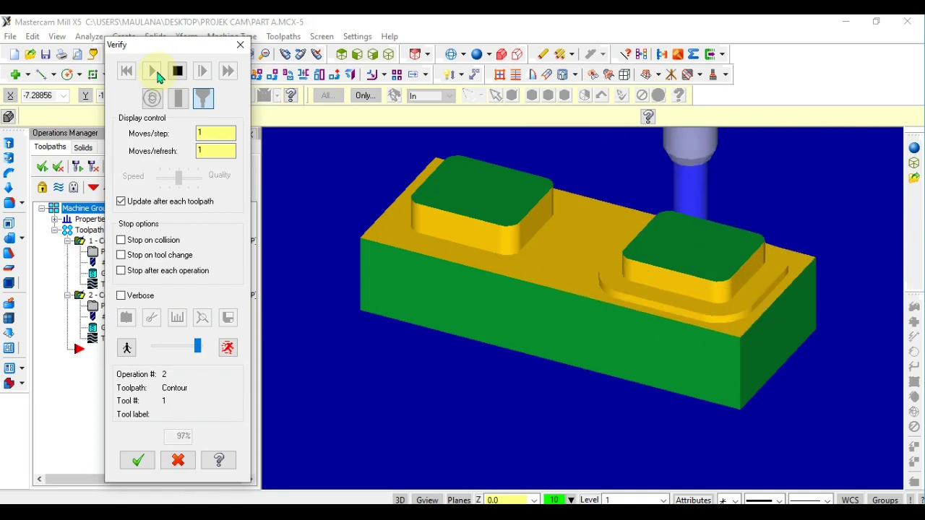
{"action": "left_click", "coordinate": [138, 460]}
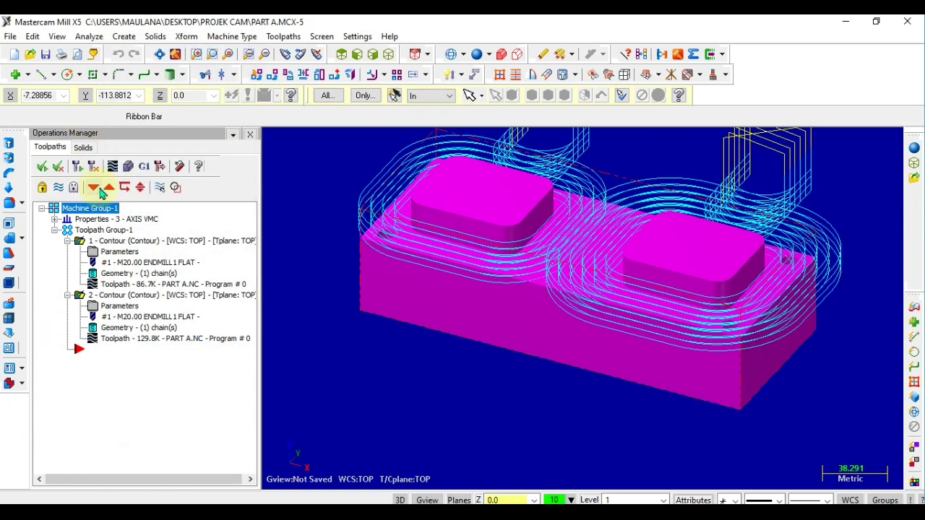
Post-process the selected machine group's toolpaths and save the NC file as PART A2
{"action": "left_click", "coordinate": [144, 167]}
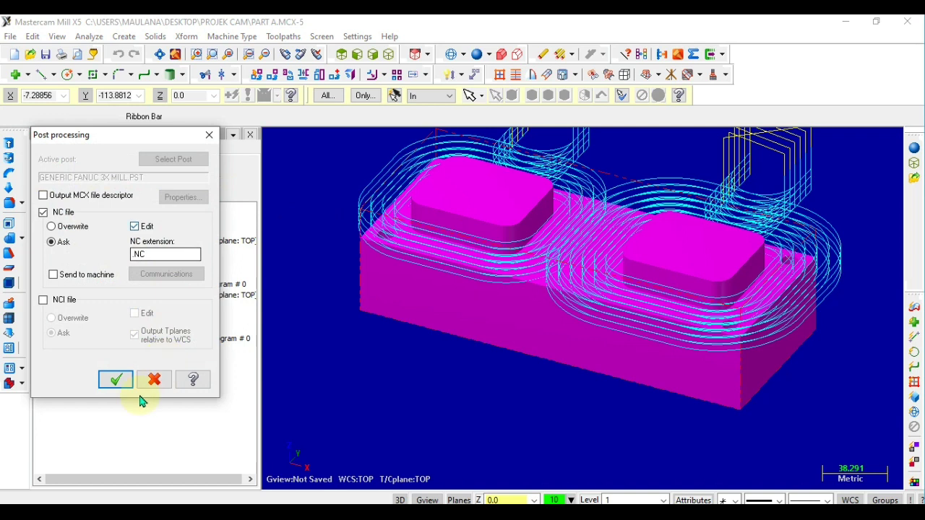
{"action": "left_click", "coordinate": [117, 380]}
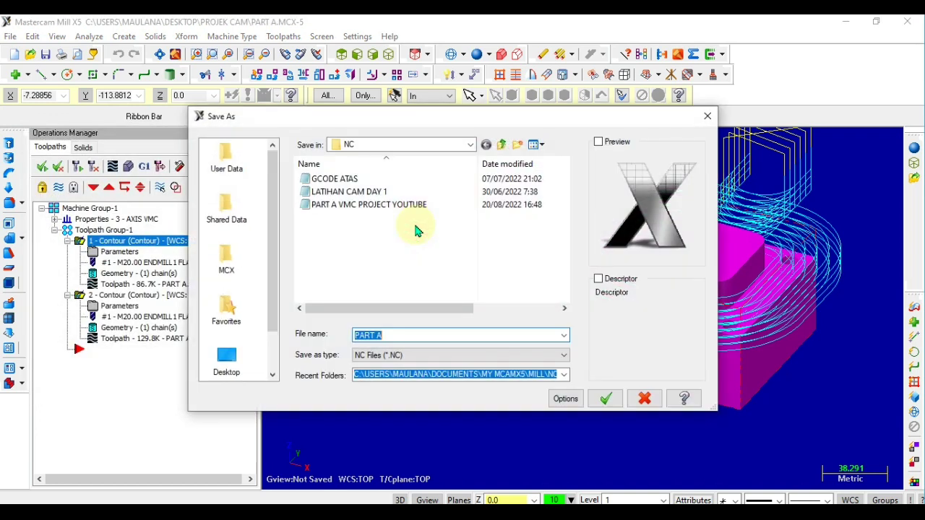
{"action": "left_click", "coordinate": [402, 334]}
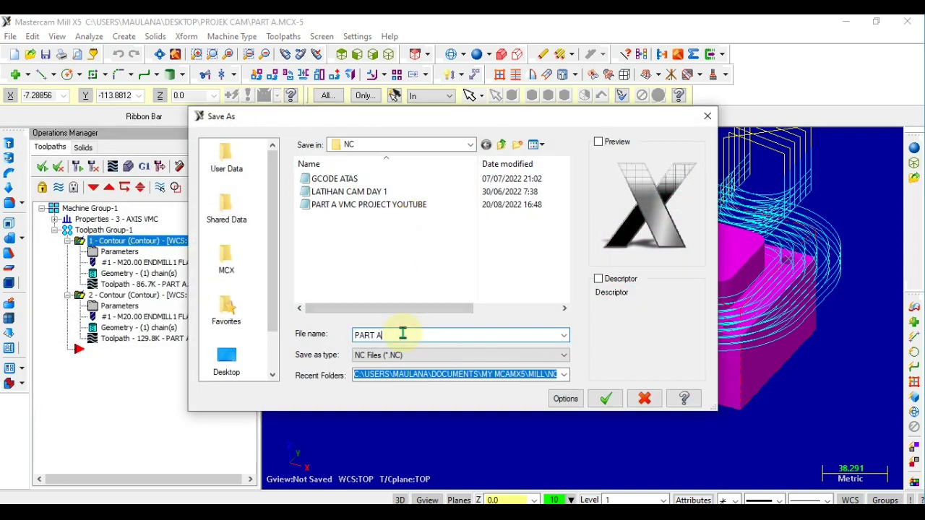
{"action": "type", "text": "2"}
{"action": "key", "text": "Return"}
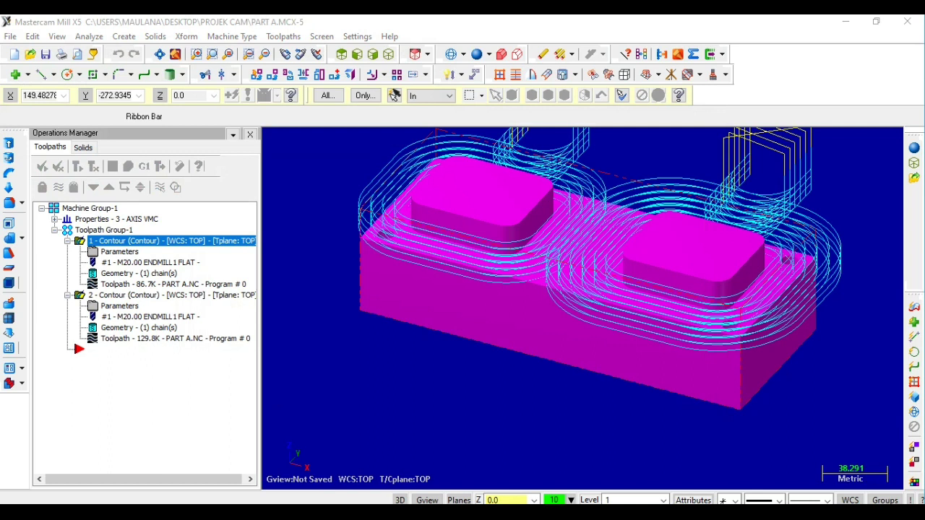
Switch to File Explorer, open the recent PART A2 NC file in Notepad and maximize its window
{"action": "key", "text": "super+e"}
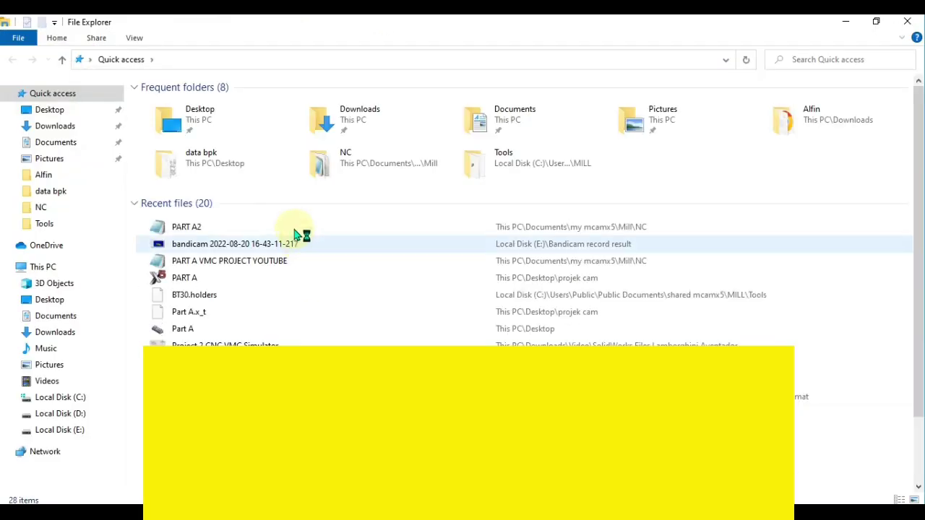
{"action": "double_click", "coordinate": [297, 228]}
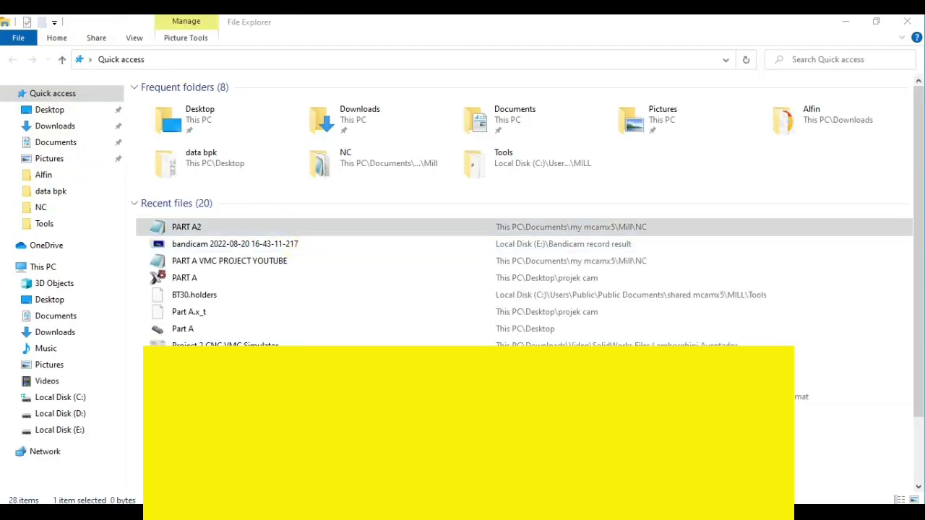
{"action": "left_click_drag", "start_coordinate": [887, 75], "coordinate": [454, 75]}
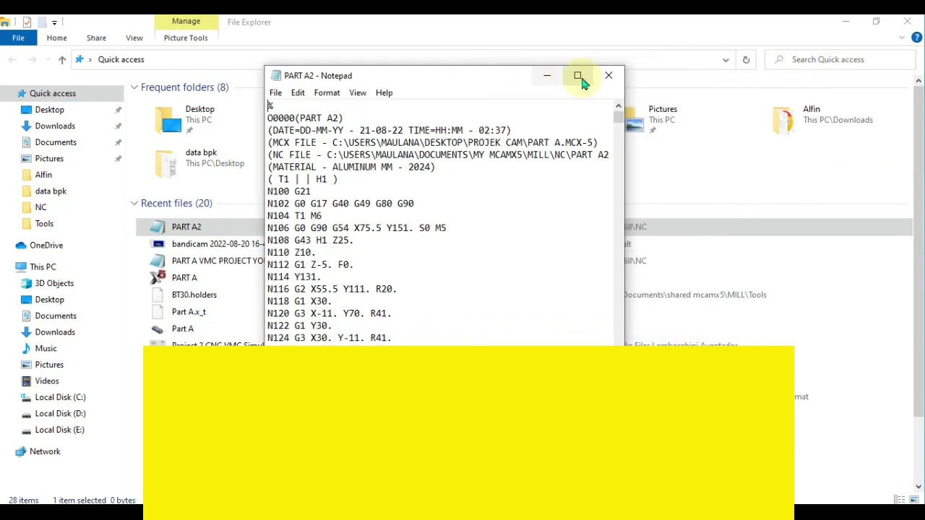
{"action": "left_click", "coordinate": [580, 77]}
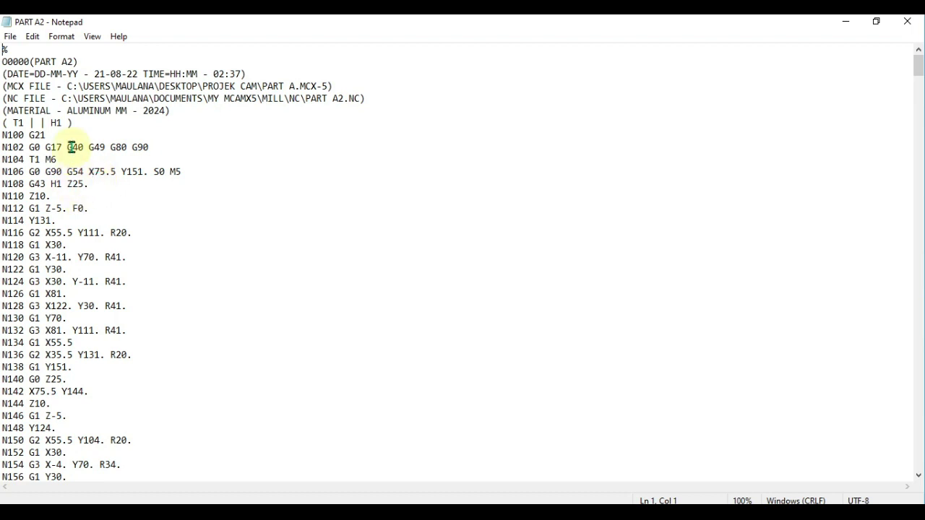
Change the spindle speed in line N106 to S1100 and insert the line G97 S1000 M3 below N108
{"action": "scroll", "coordinate": [71, 147], "scroll_direction": "down", "scroll_amount": 1}
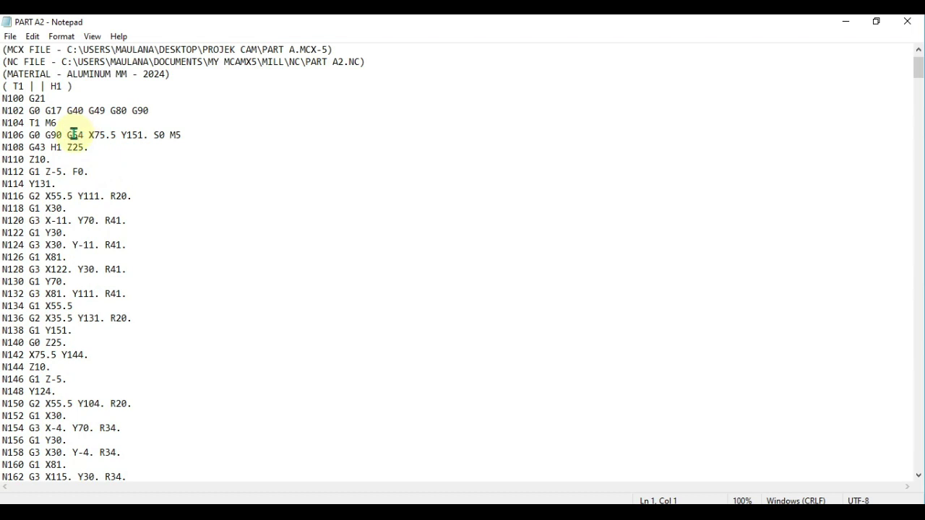
{"action": "left_click", "coordinate": [166, 135]}
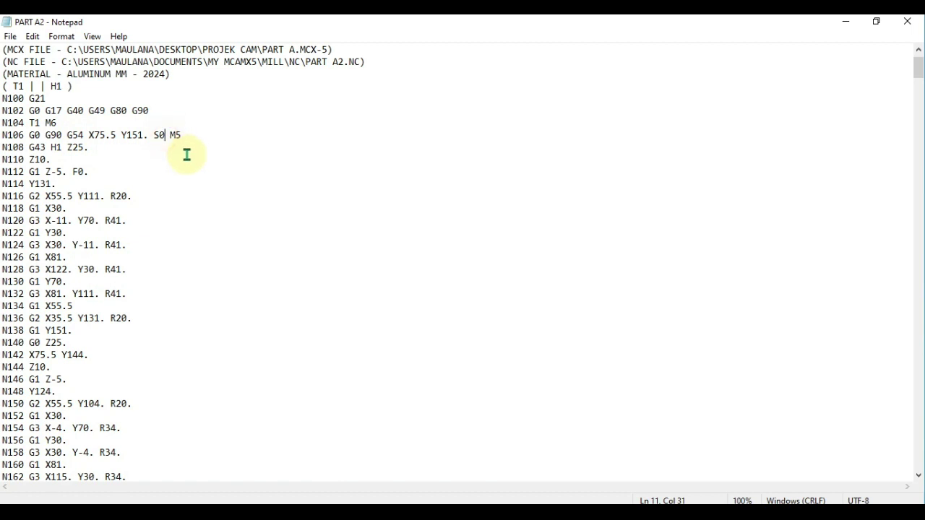
{"action": "type", "text": "110"}
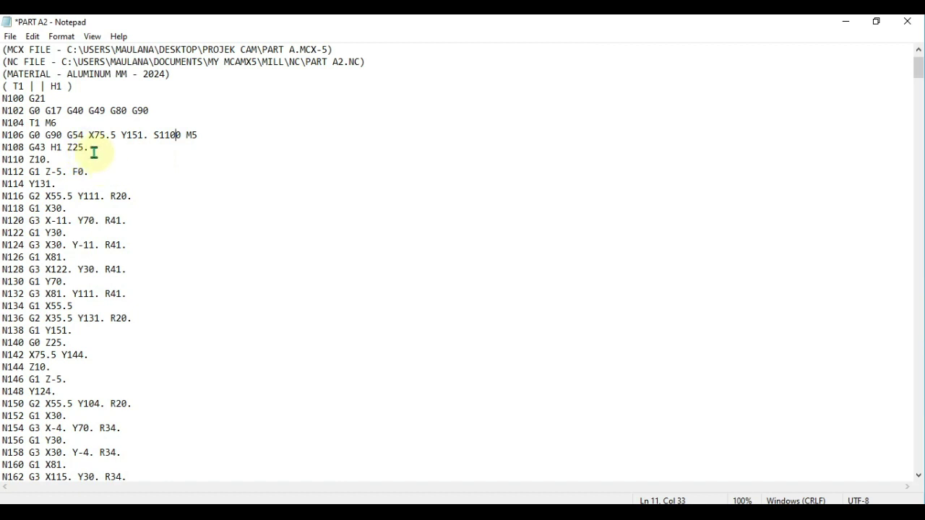
{"action": "key", "text": "Return"}
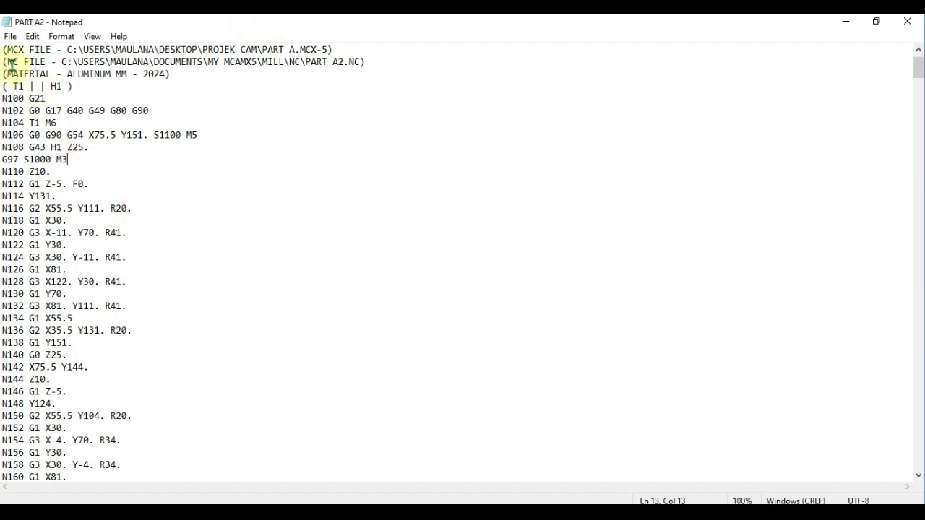
Select the NC program text from the MCX FILE comment line through the end of the file
{"action": "left_click_drag", "start_coordinate": [7, 51], "coordinate": [168, 502]}
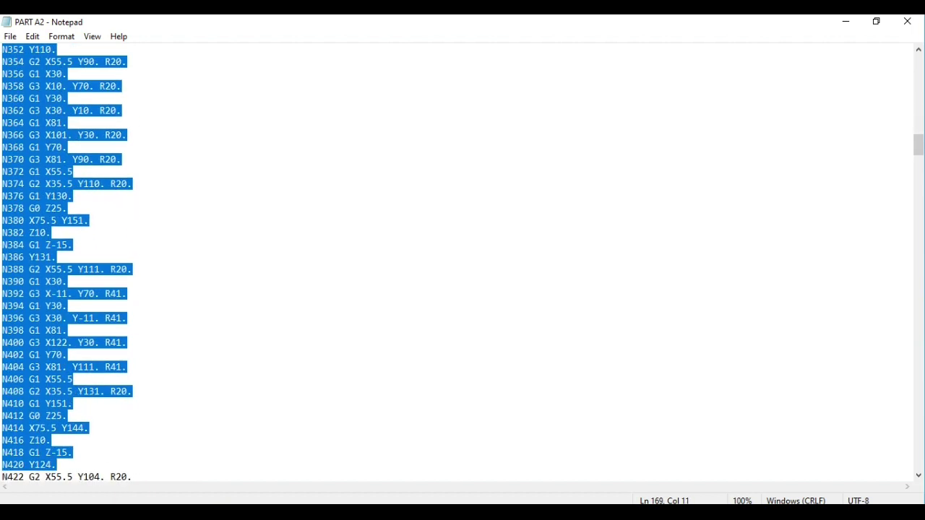
{"action": "key", "text": "ctrl+shift+End"}
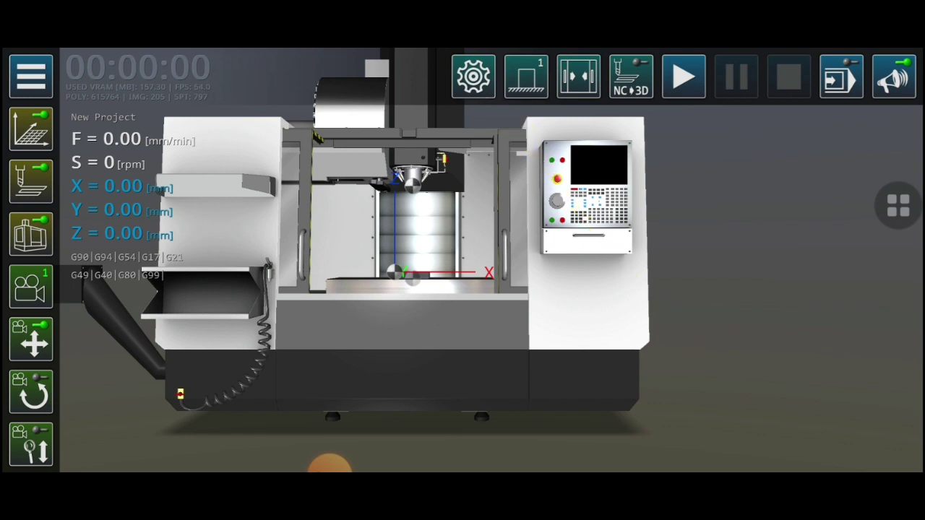
In the CNC VMC Simulator settings, try inch measures and x1 simulation speed, restore METRIC and x4, and accept
{"action": "left_click", "coordinate": [474, 76]}
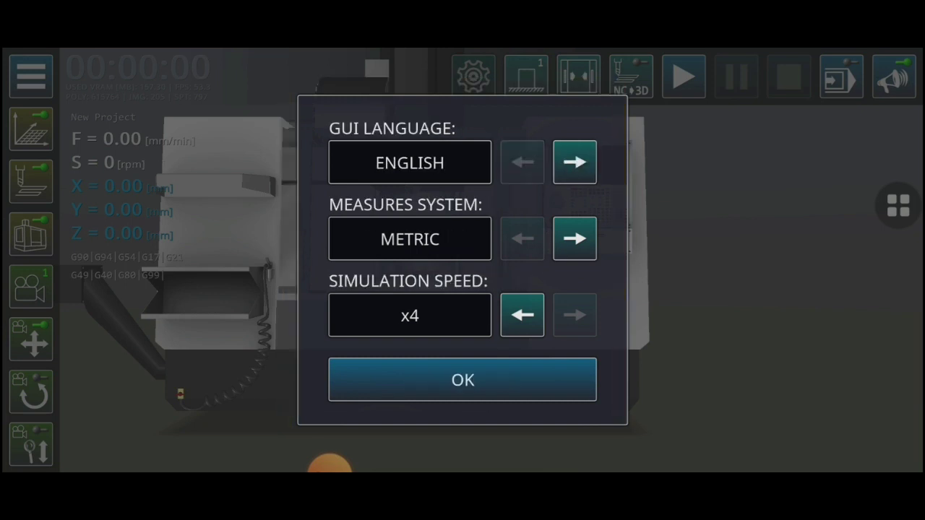
{"action": "left_click", "coordinate": [575, 239]}
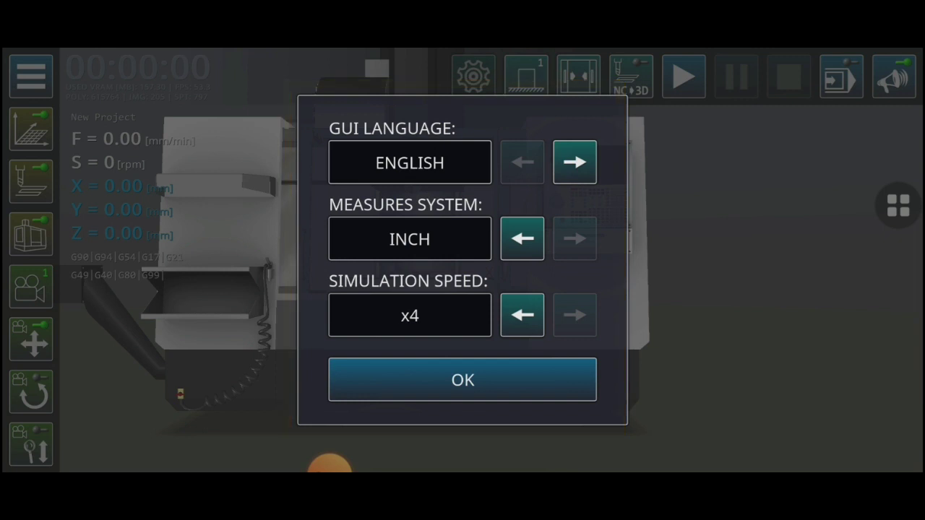
{"action": "left_click", "coordinate": [523, 238]}
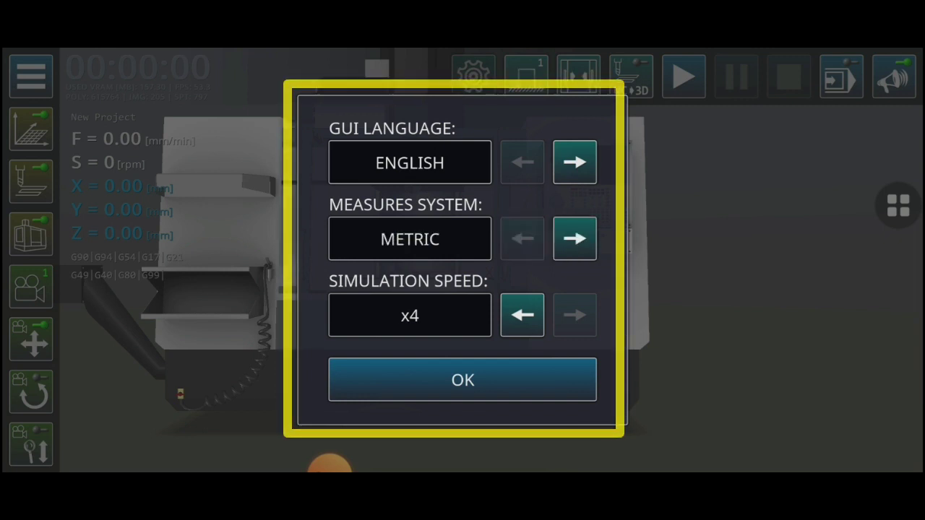
{"action": "left_click", "coordinate": [522, 315]}
{"action": "left_click", "coordinate": [523, 315]}
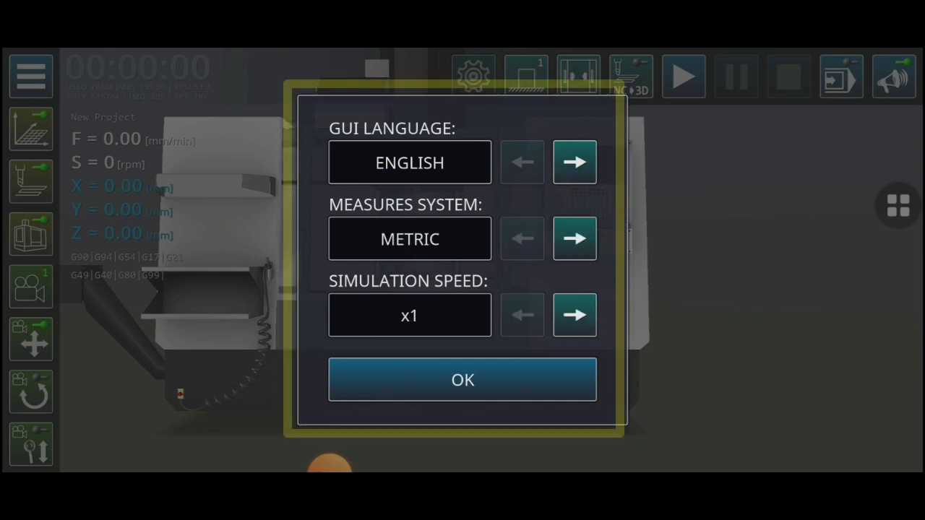
{"action": "left_click", "coordinate": [575, 315]}
{"action": "left_click", "coordinate": [575, 315]}
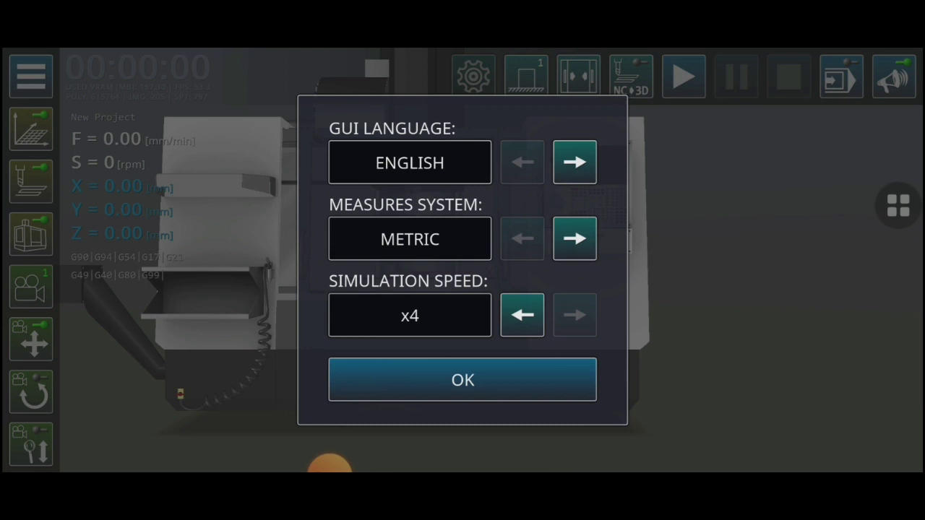
{"action": "left_click", "coordinate": [463, 381]}
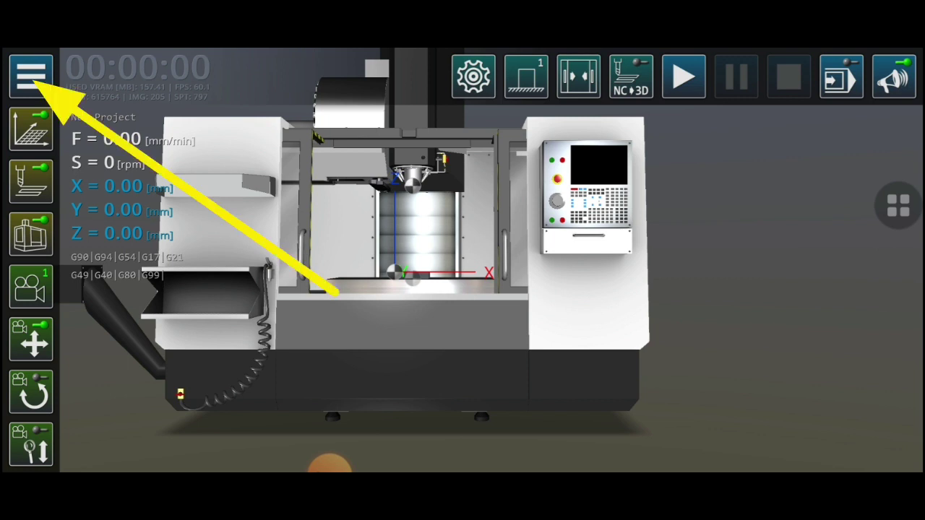
Open the simulator's workpiece parameters and set the workpiece depth to 100 mm with a width of 250 mm
{"action": "left_click", "coordinate": [31, 76]}
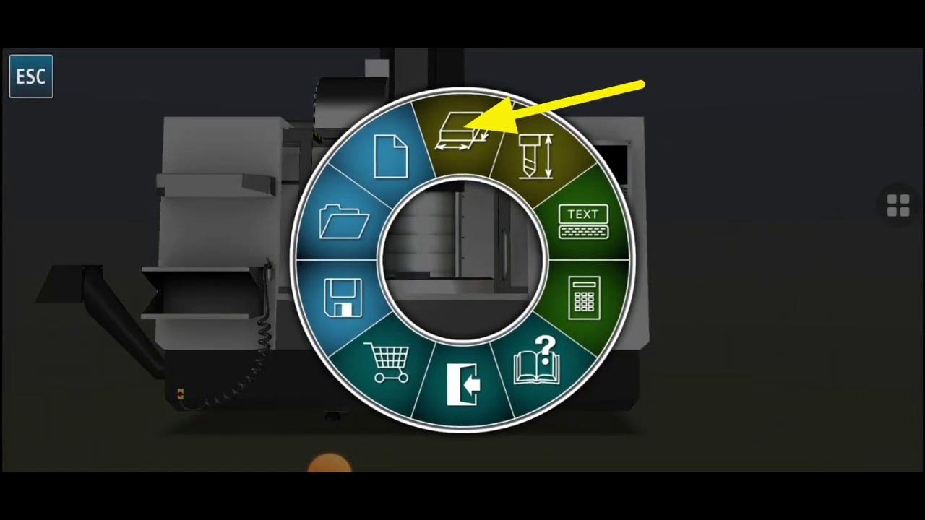
{"action": "left_click", "coordinate": [463, 134]}
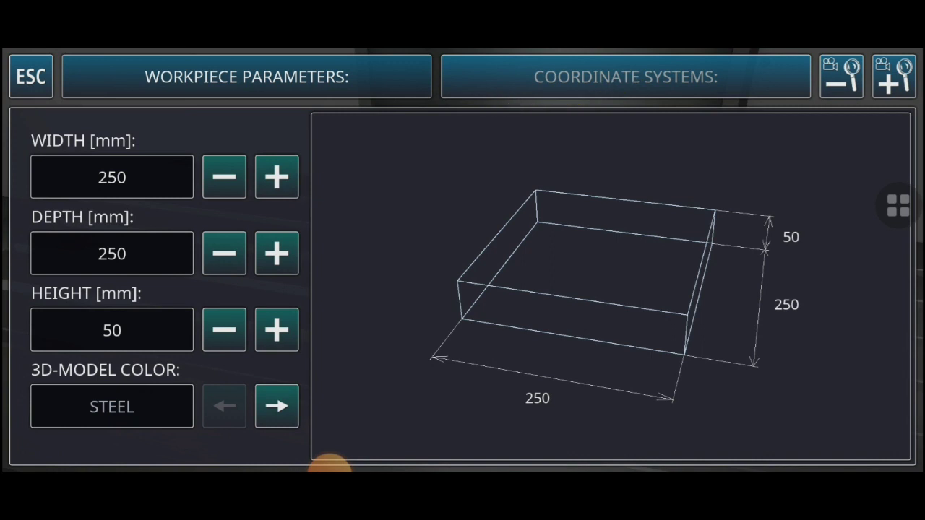
{"action": "left_click", "coordinate": [224, 253]}
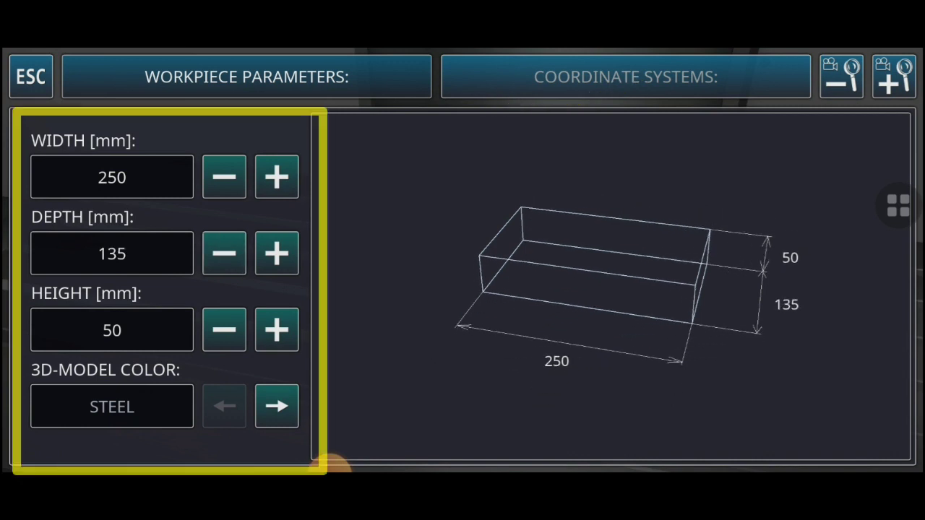
{"action": "left_click", "coordinate": [224, 253]}
{"action": "left_click", "coordinate": [224, 252]}
{"action": "left_click", "coordinate": [224, 252]}
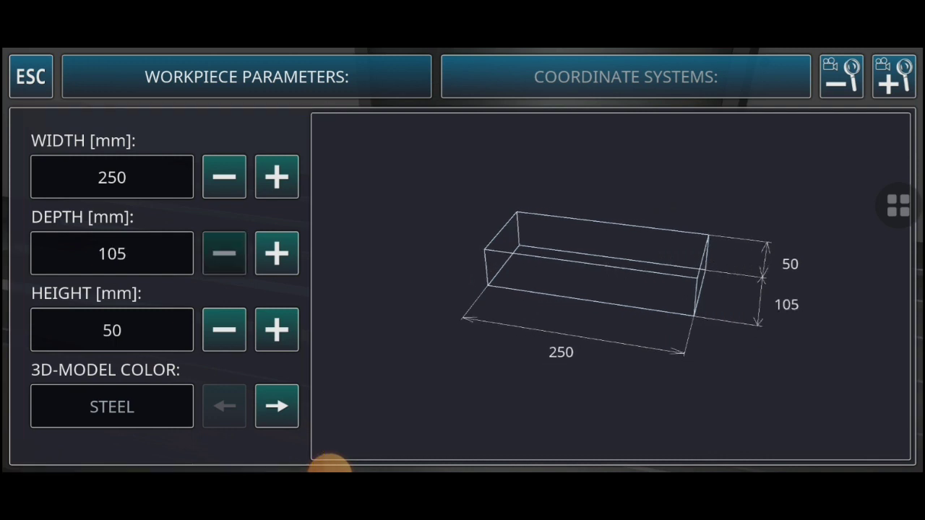
{"action": "left_click", "coordinate": [224, 253]}
{"action": "left_click", "coordinate": [276, 177]}
{"action": "left_click", "coordinate": [224, 177]}
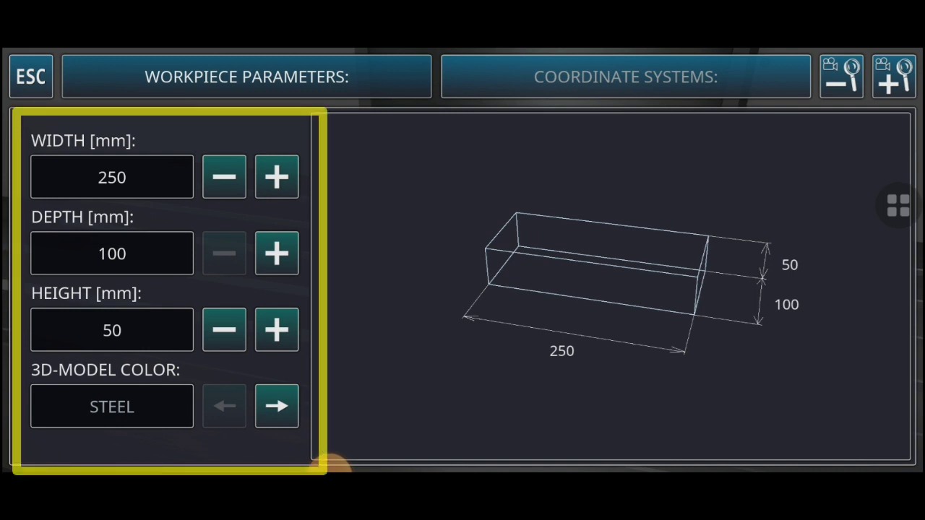
Set the workpiece height to 150 mm and leave the workpiece parameters
{"action": "left_click", "coordinate": [277, 331]}
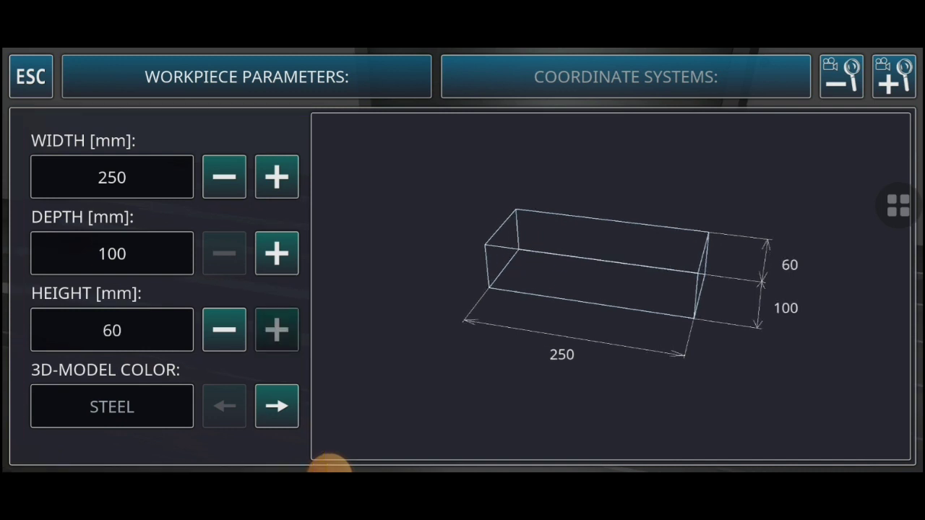
{"action": "left_click", "coordinate": [224, 330]}
{"action": "left_click", "coordinate": [224, 331]}
{"action": "left_click", "coordinate": [224, 331]}
{"action": "left_click", "coordinate": [224, 330]}
{"action": "left_click", "coordinate": [277, 330]}
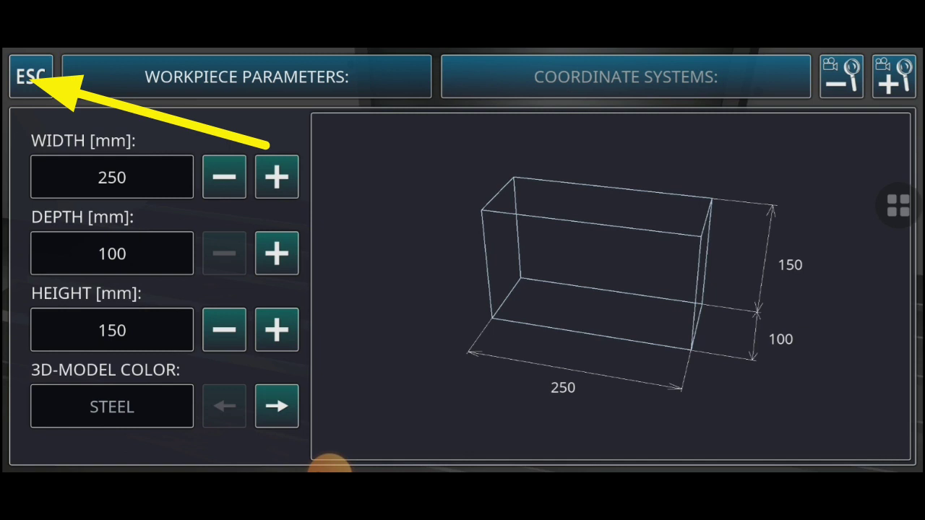
{"action": "key", "text": "Escape"}
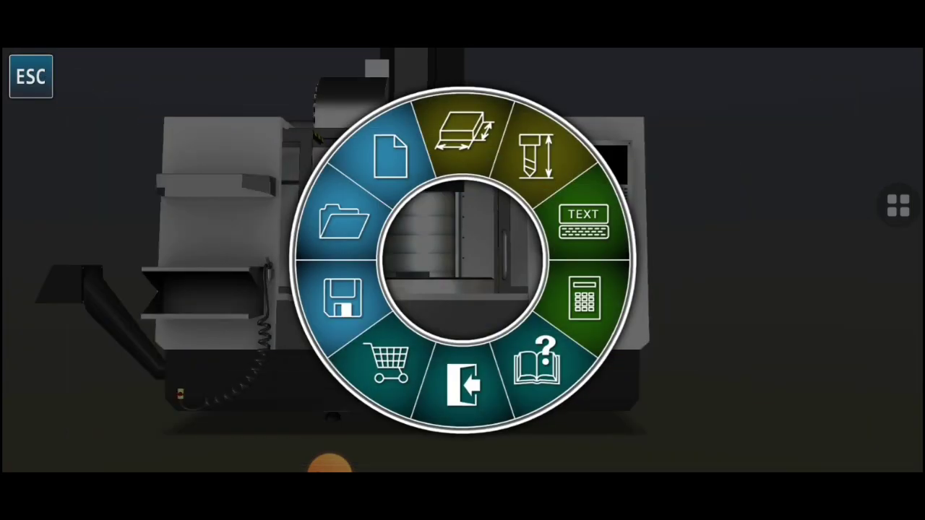